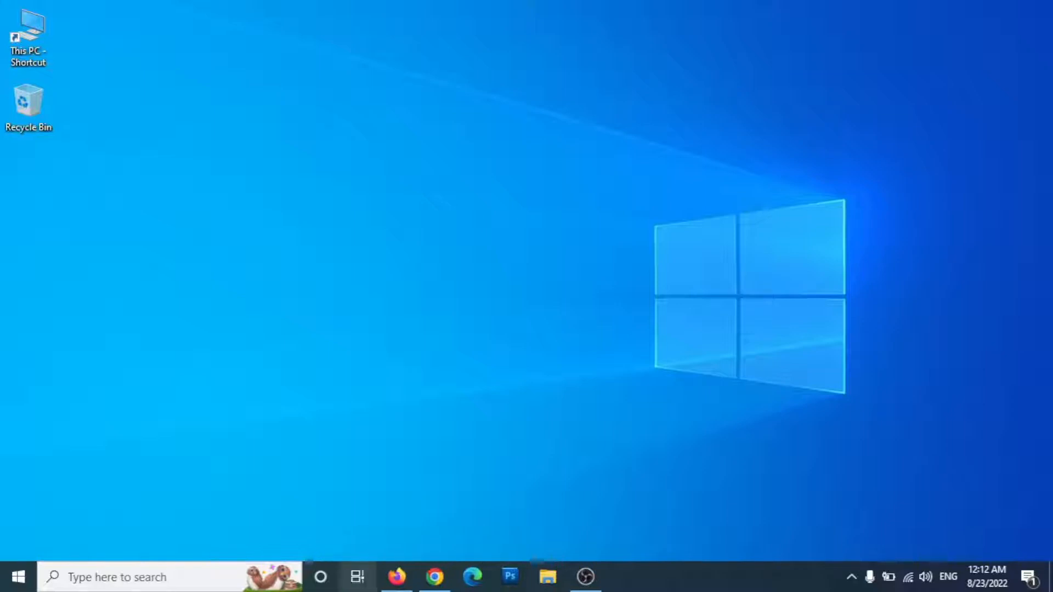
Step: Open a new Firefox window and load pipedream.com
right_click(396, 574)
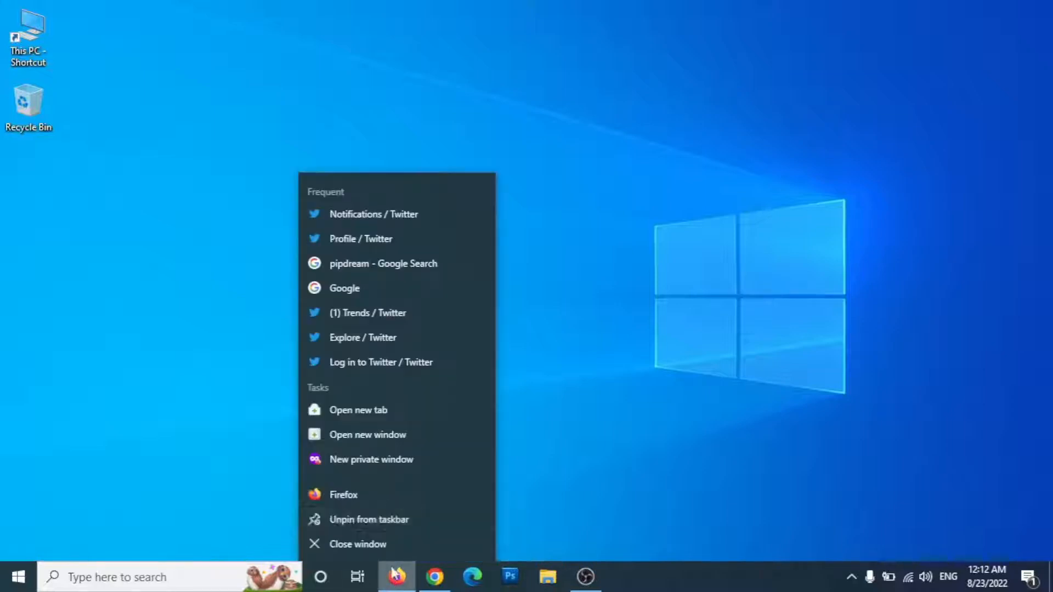
click(363, 494)
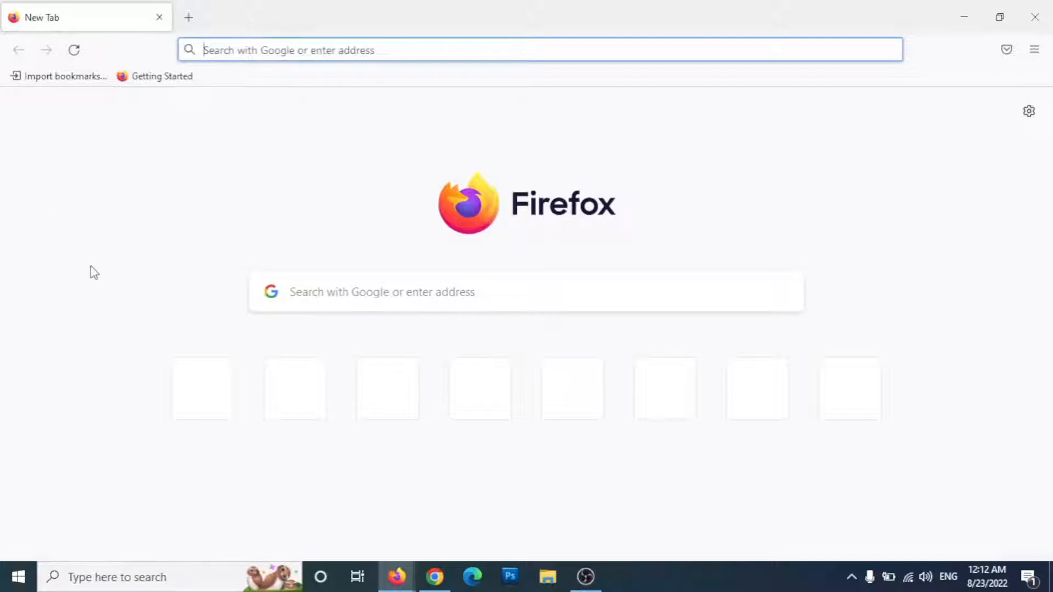
text(pip)
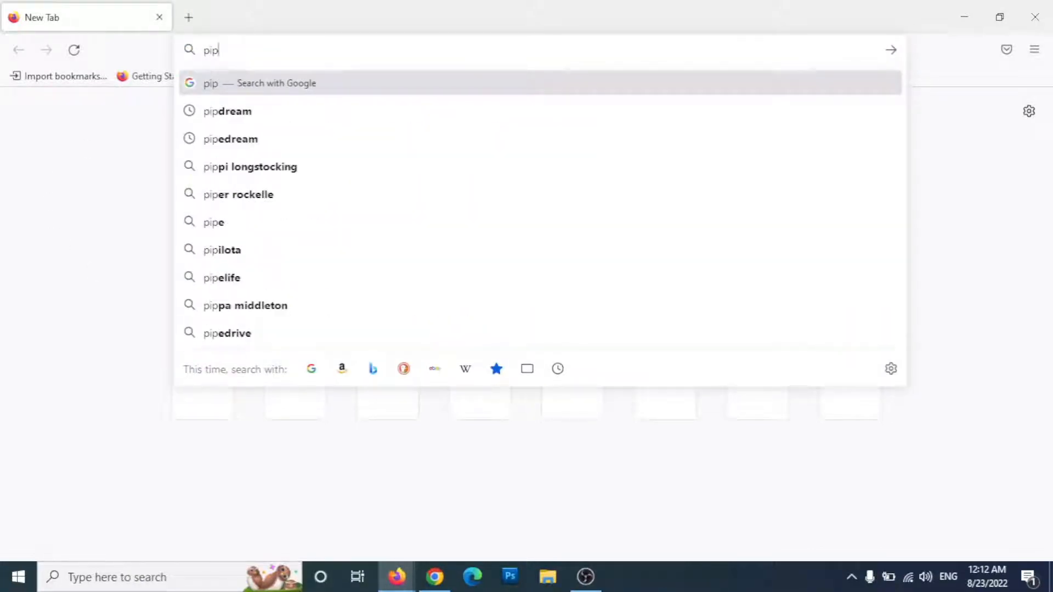
text(edrea)
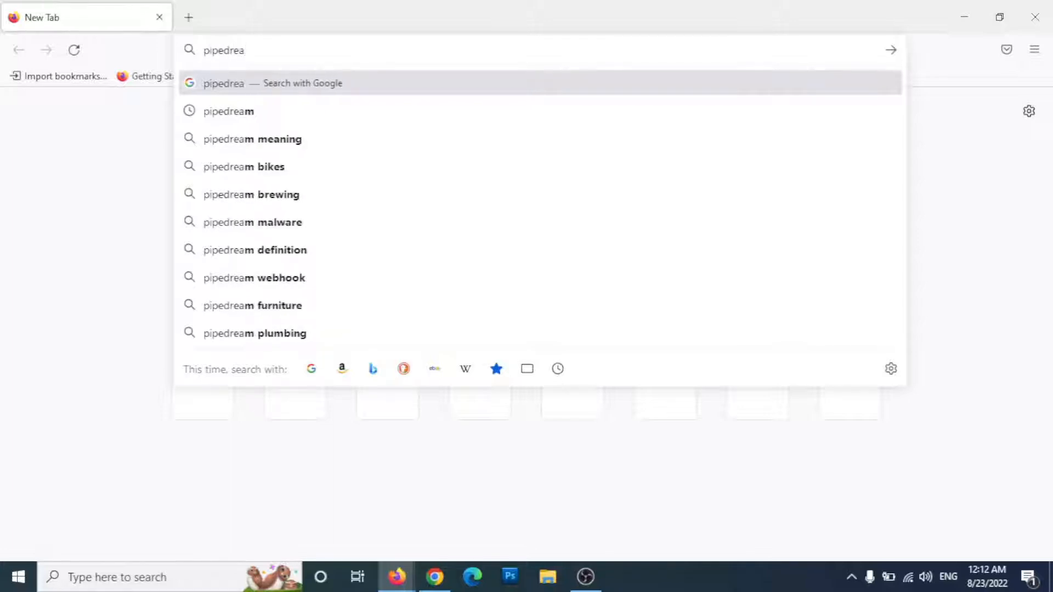
text(m.)
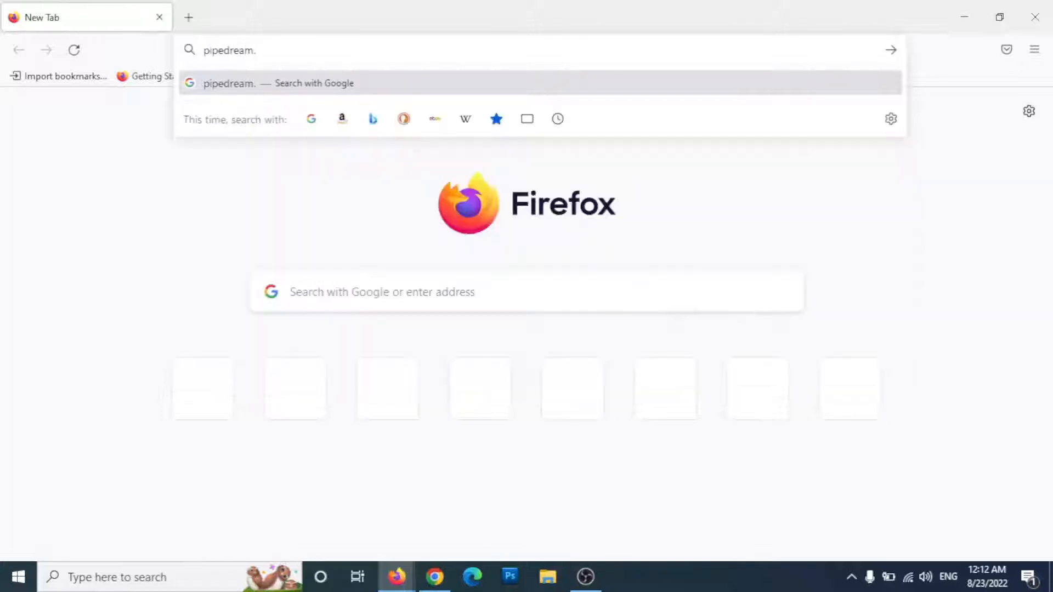
text(com)
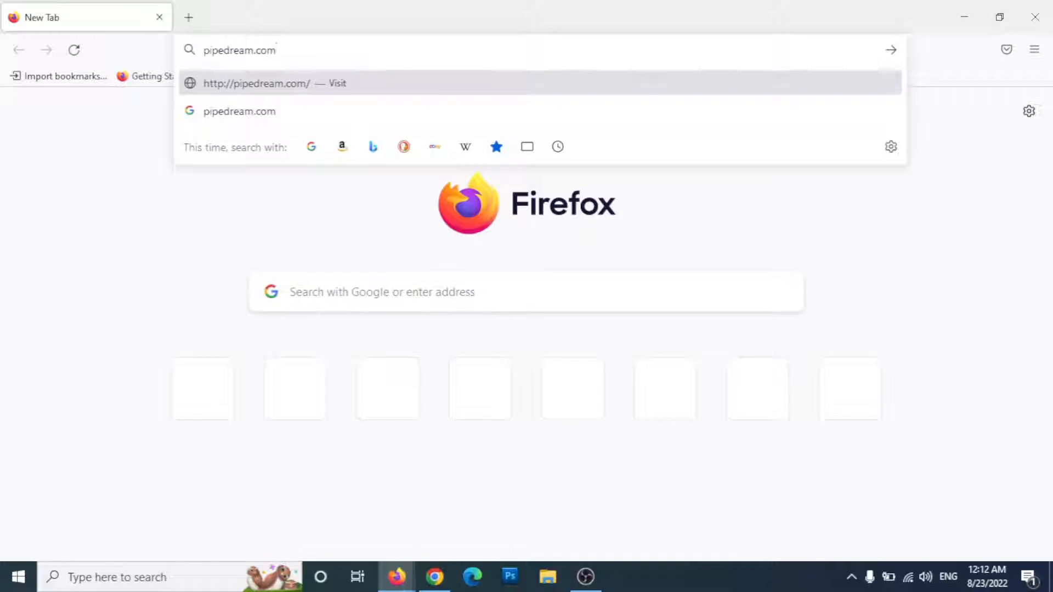
key(Return)
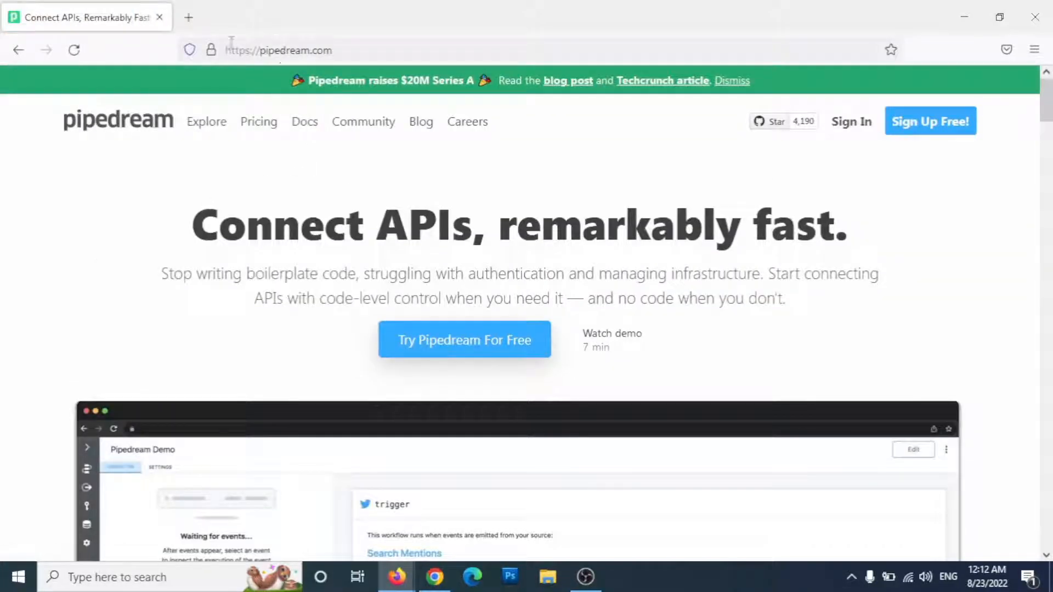
Step: Go to Pipedream's Sign Up Free page, then close the Firefox window
click(924, 127)
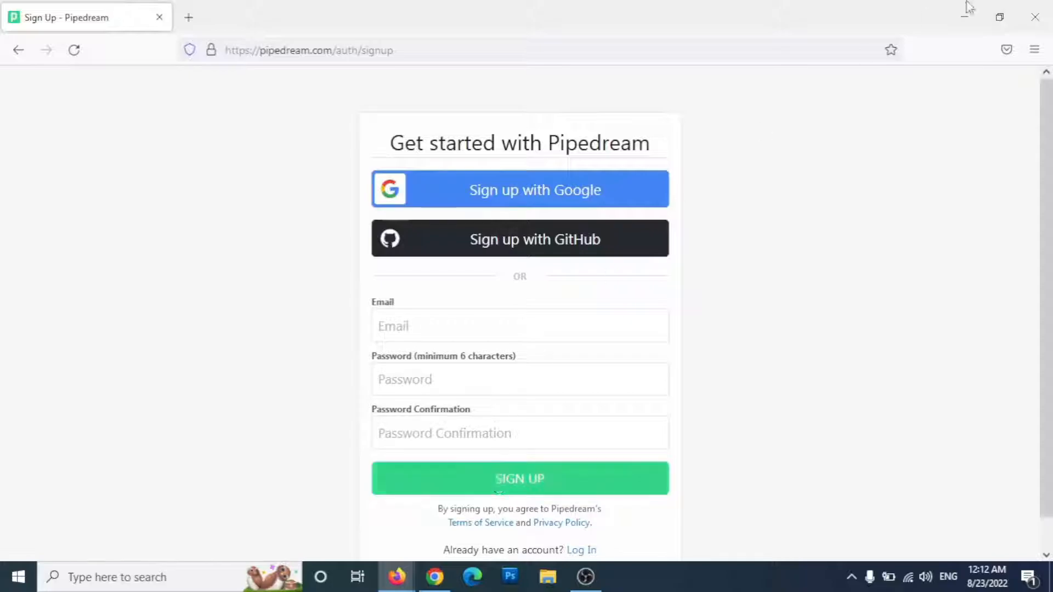
click(1036, 16)
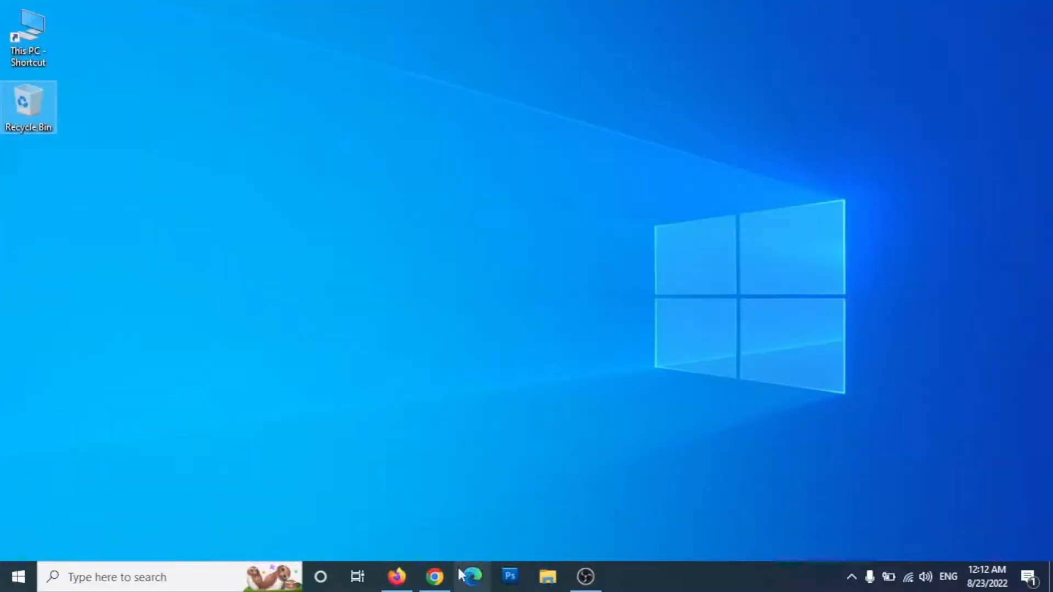
Step: In Chrome, save a New HTTP / Webhook Requests trigger and copy its unique URL
click(435, 578)
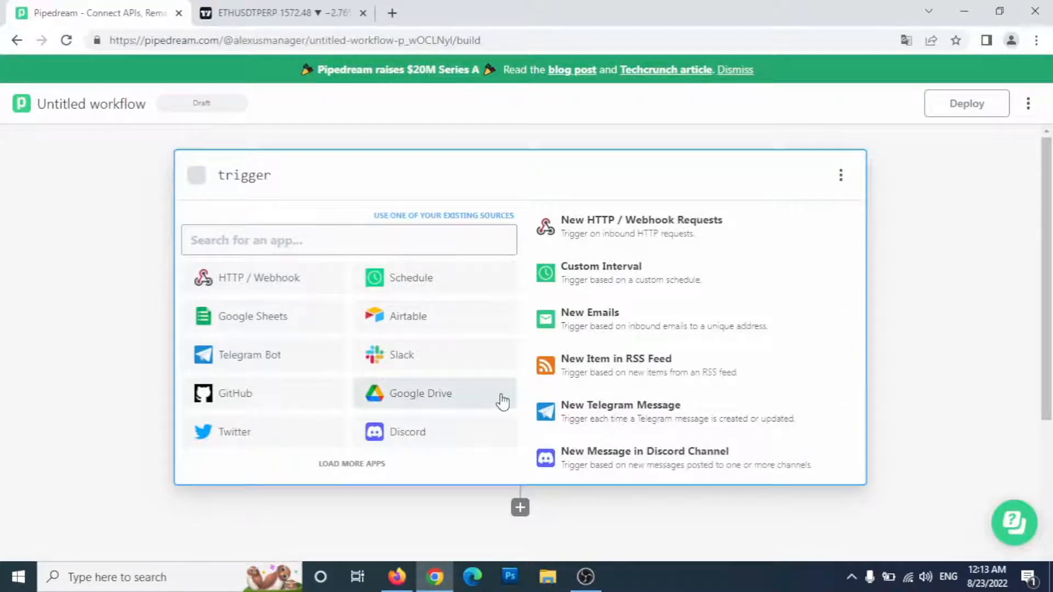
click(626, 231)
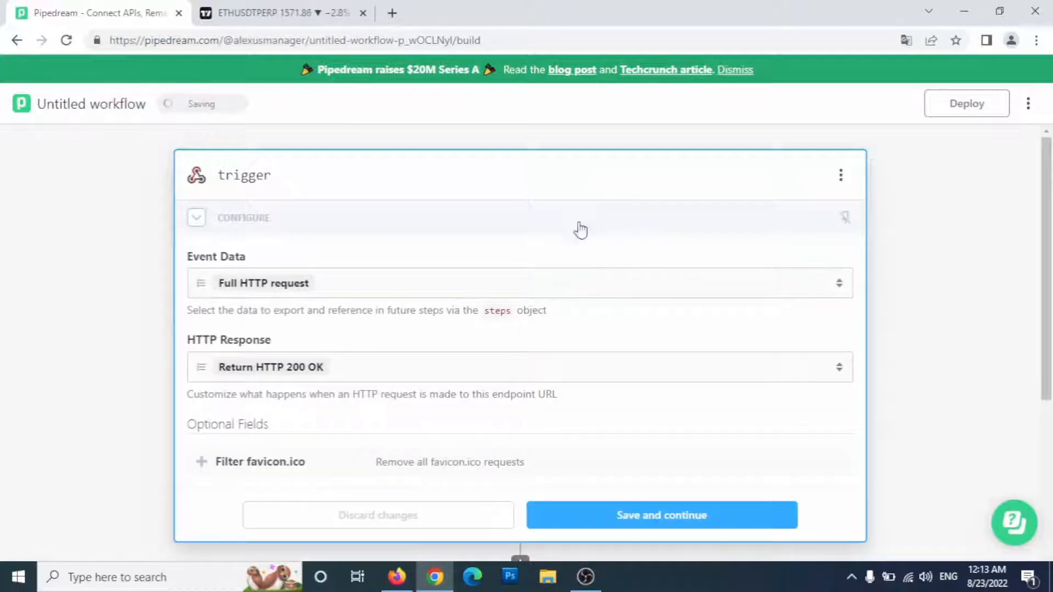
click(646, 526)
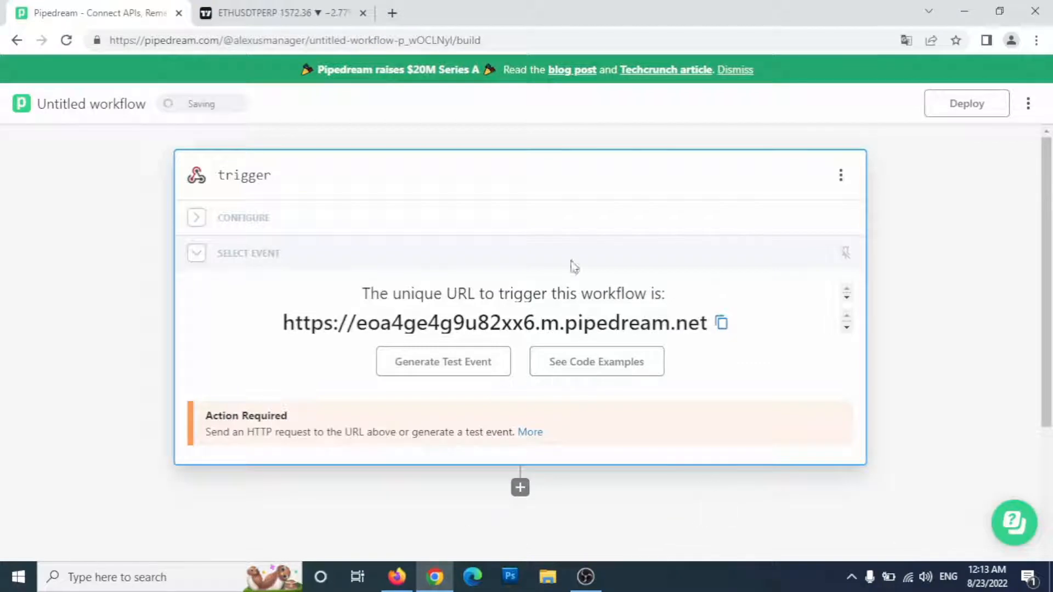
drag(283, 323, 708, 329)
click(722, 385)
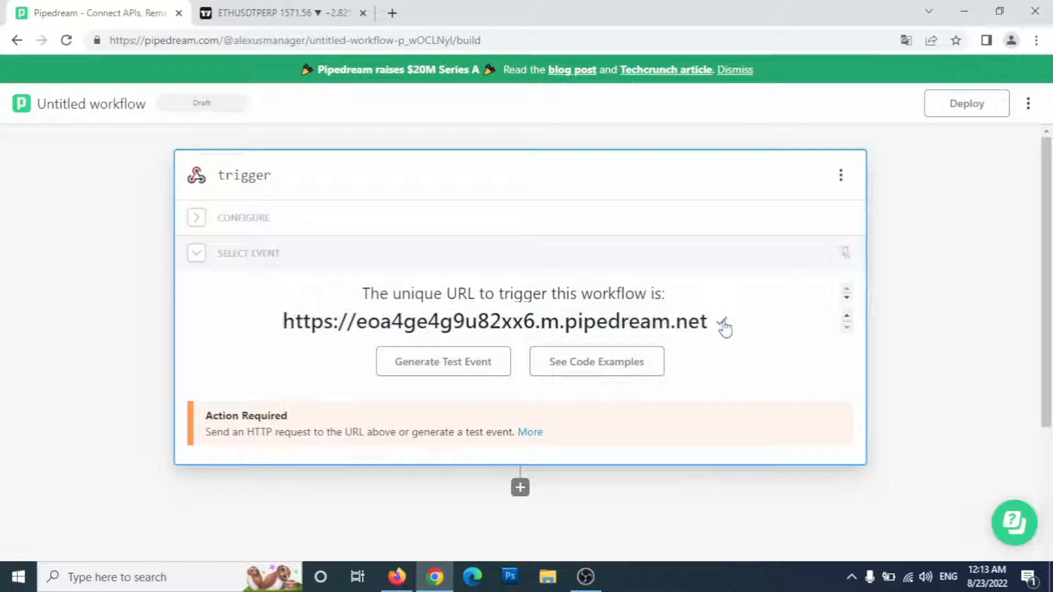
click(260, 14)
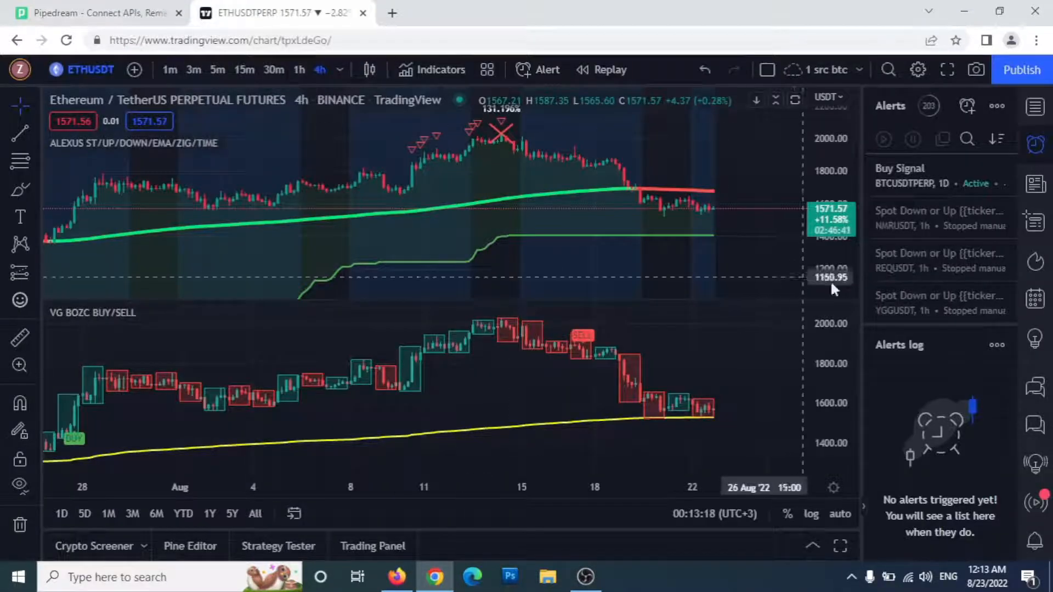
Step: Create a TradingView ETHUSDTPERP crossing 1571.57 alert with the Pipedream URL as its webhook
click(967, 106)
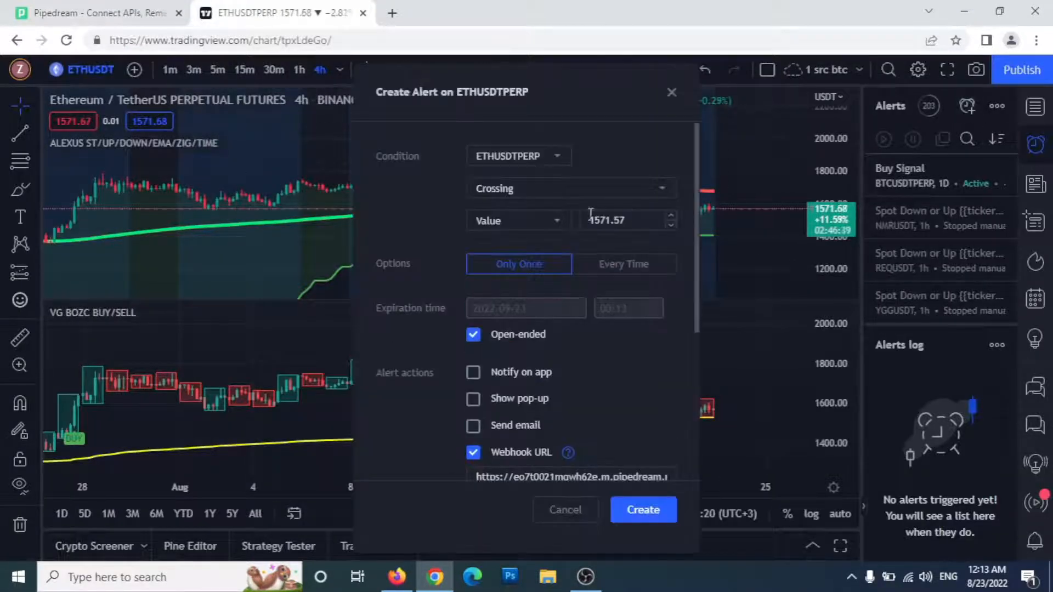
scroll(515, 394, down, 1)
click(541, 400)
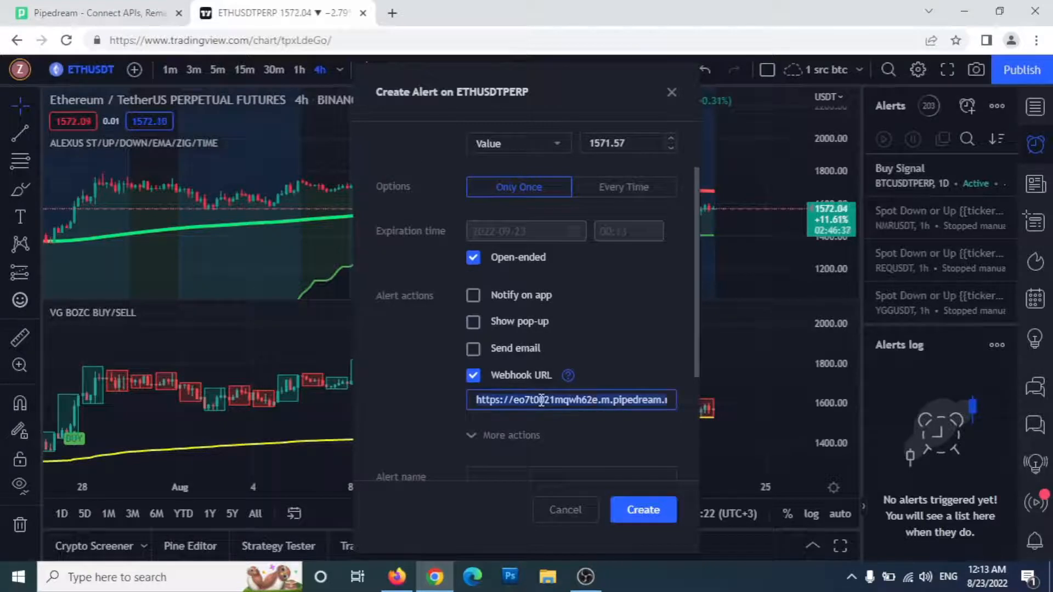
right_click(541, 401)
click(593, 234)
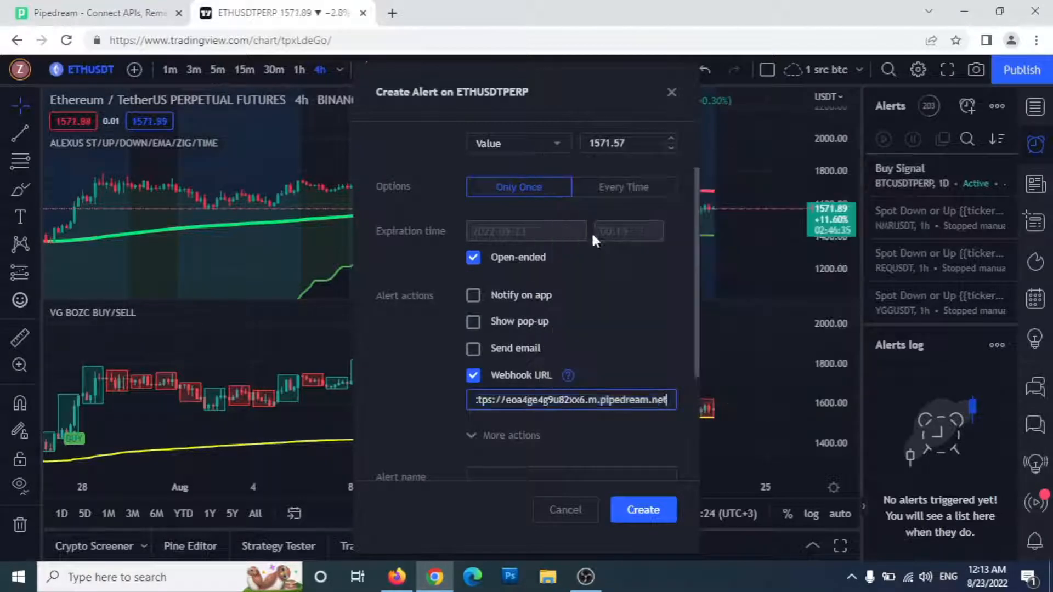
click(645, 511)
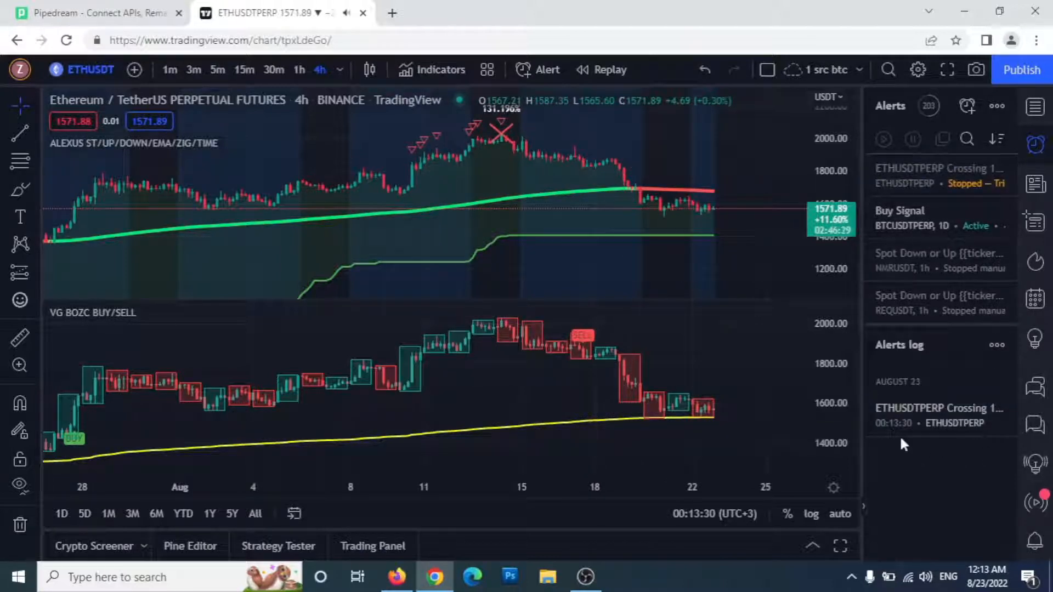
mouse_move(908, 428)
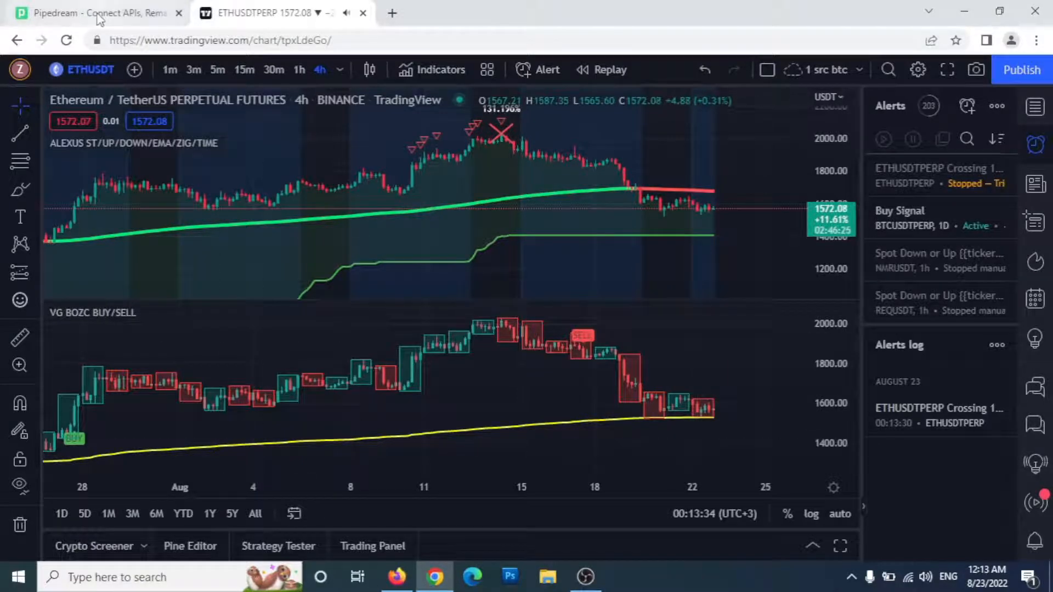
click(99, 16)
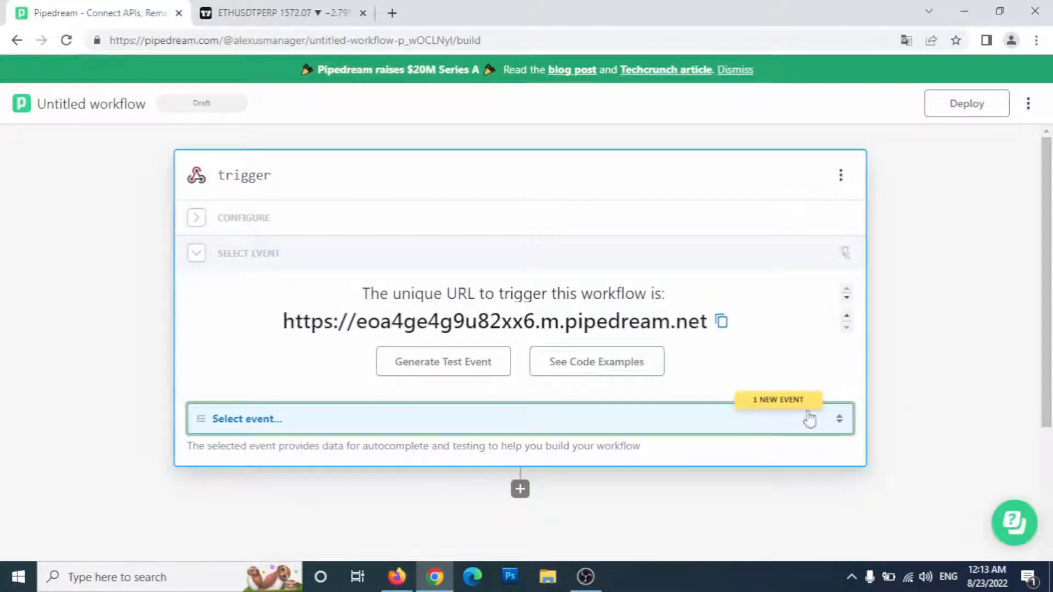
Step: Select the received POST event as test data and copy its body path
click(260, 425)
scroll(379, 447, down, 3)
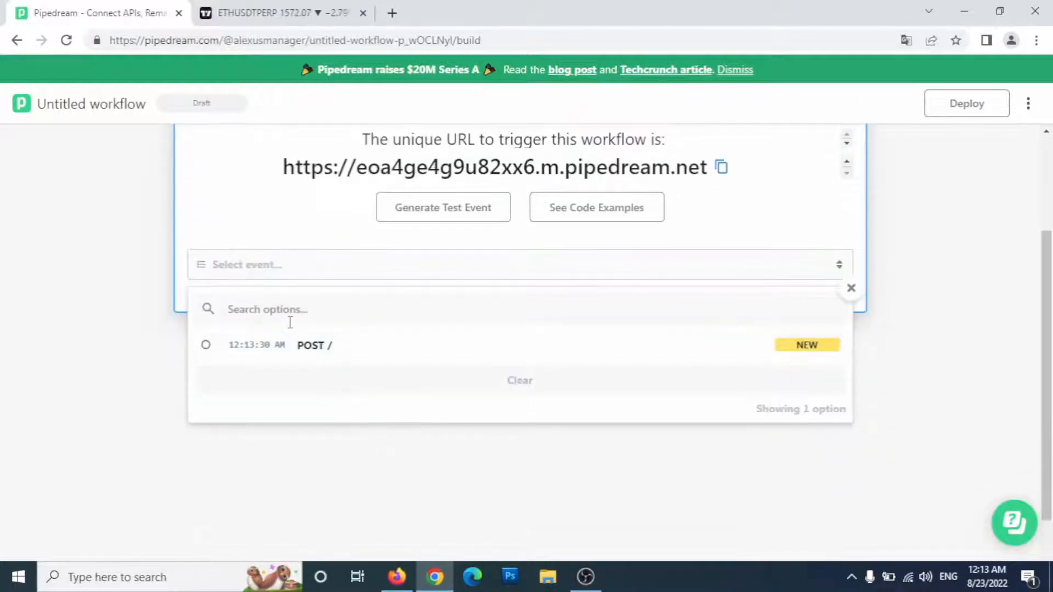
click(308, 351)
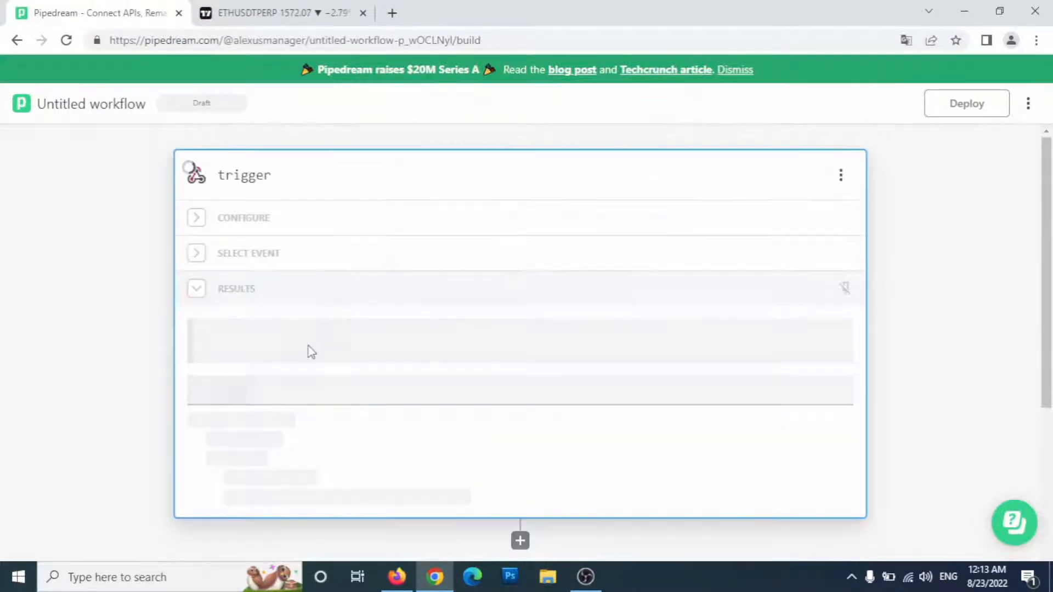
scroll(327, 373, down, 4)
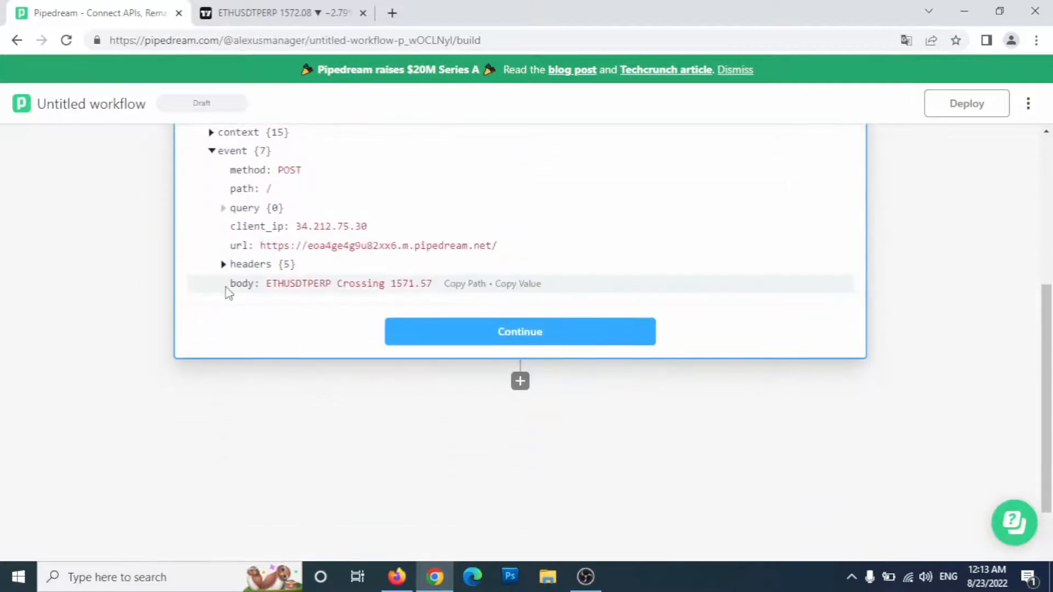
click(465, 287)
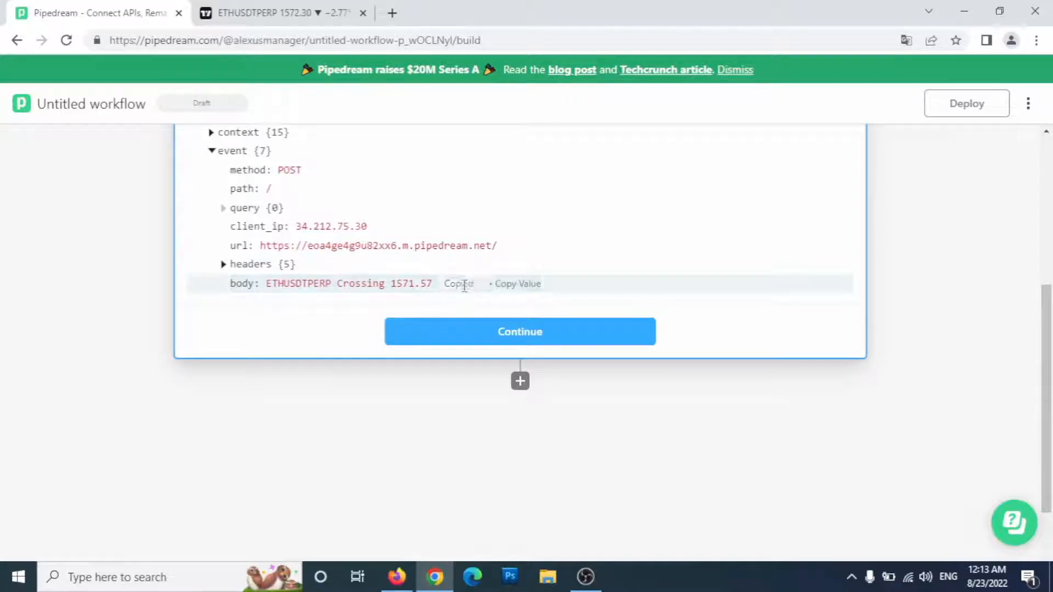
Step: Add a step after the trigger using Twitter's Create Tweet action
click(533, 335)
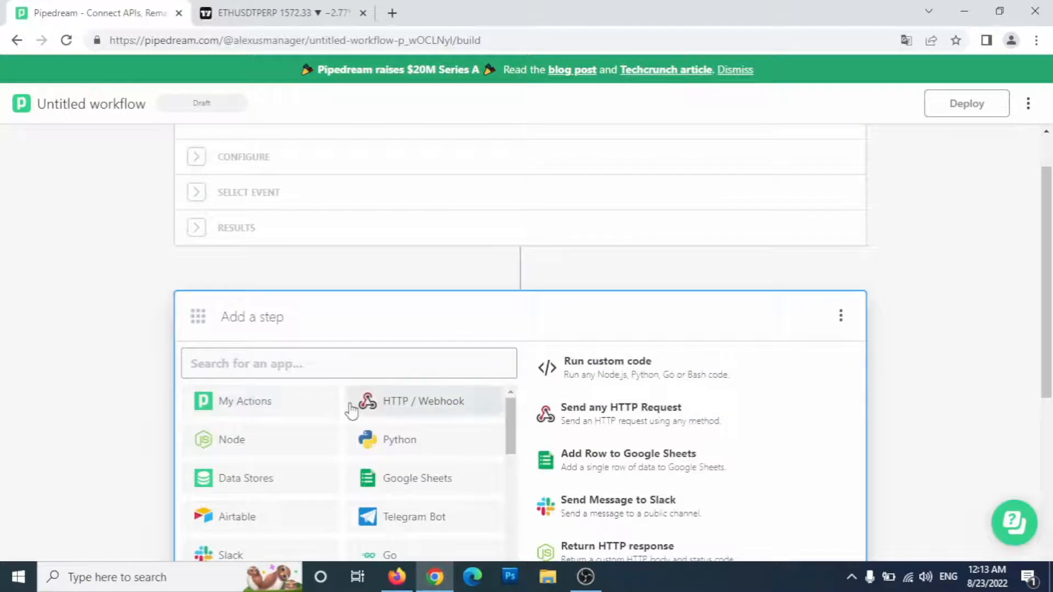
scroll(352, 413, down, 4)
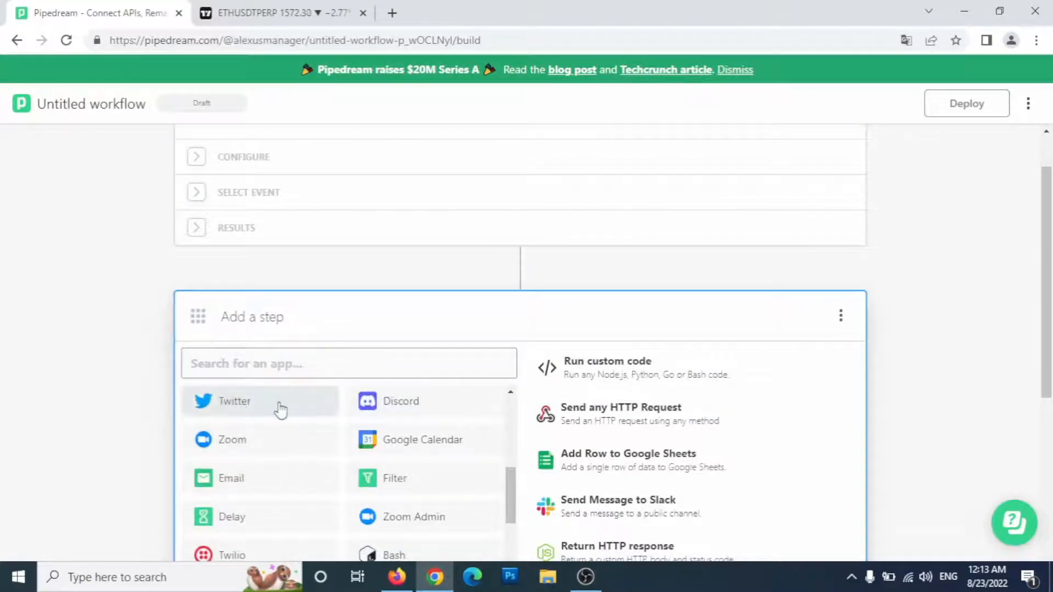
click(247, 403)
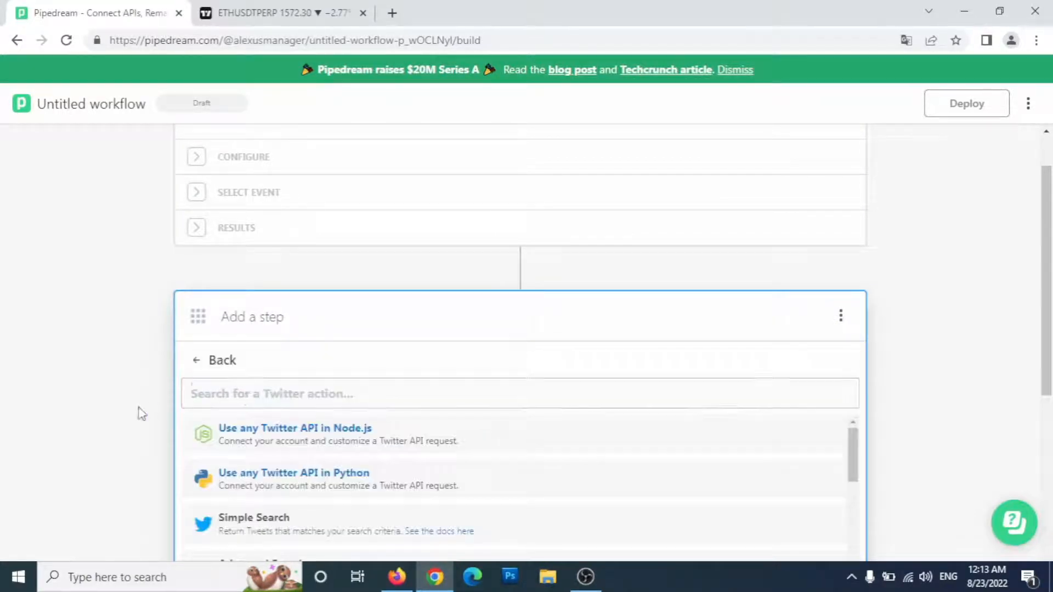
scroll(112, 411, down, 2)
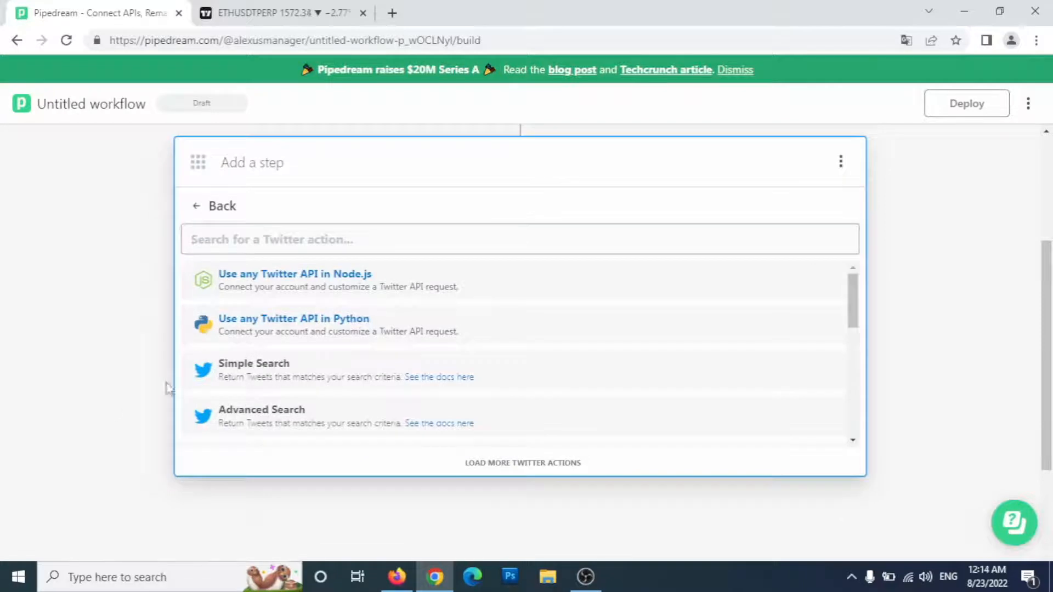
scroll(291, 370, down, 3)
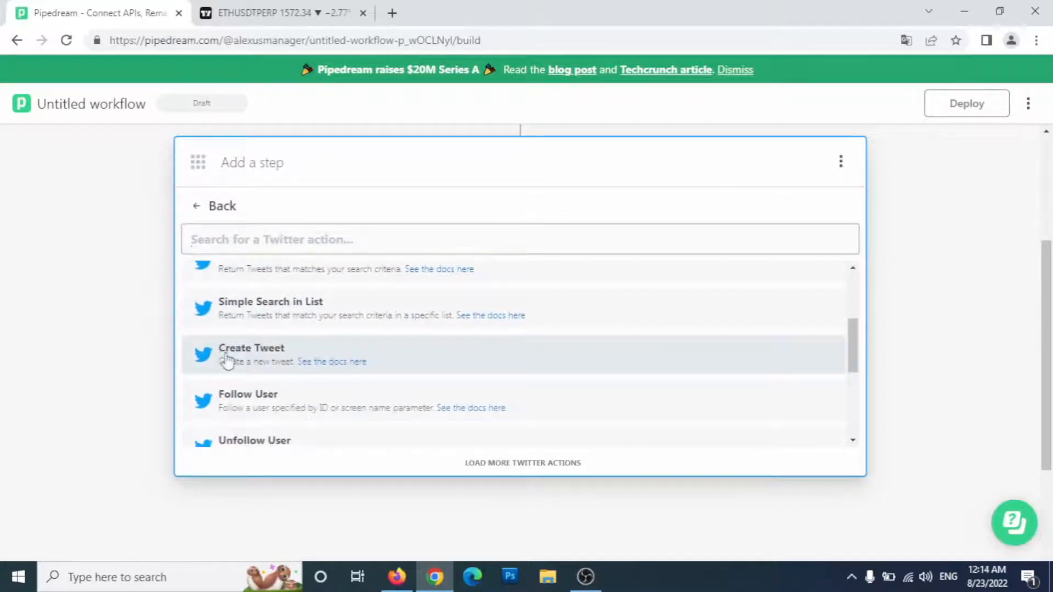
click(257, 360)
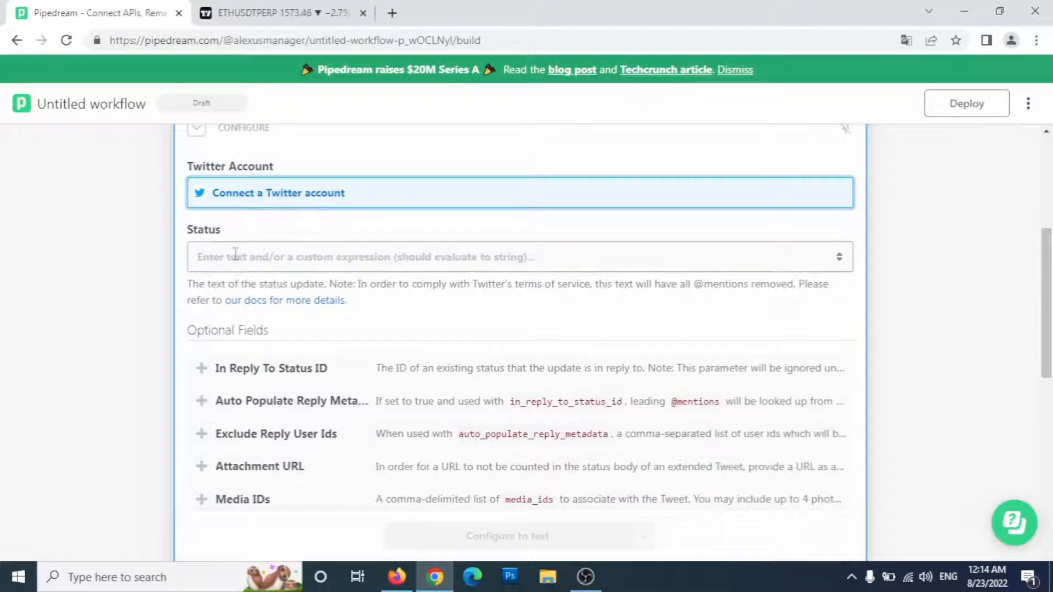
Step: Connect a Twitter account by entering the account password in the api.twitter.com sign-in popup
click(264, 192)
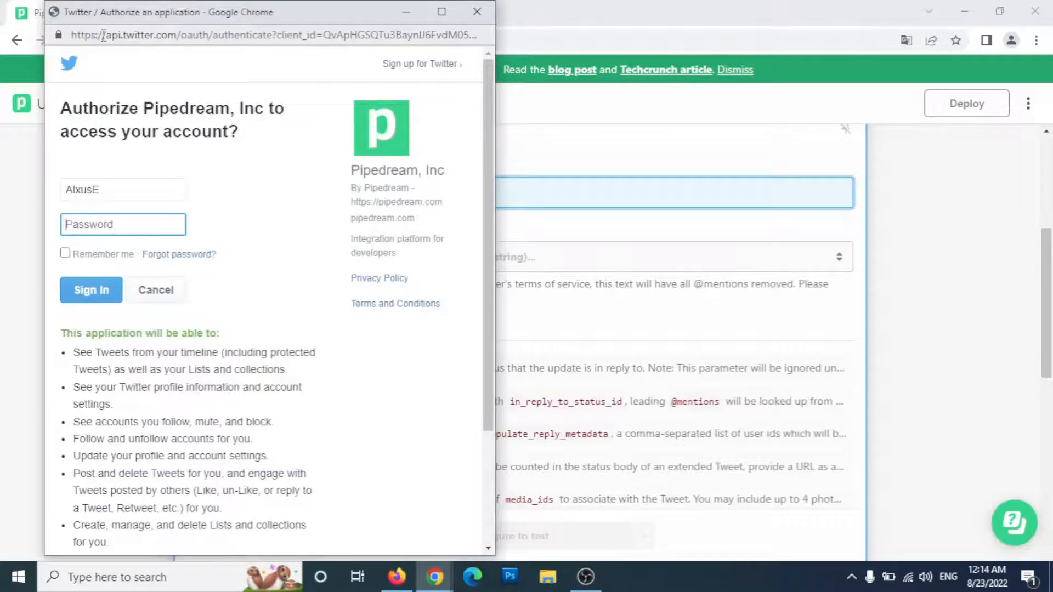
drag(103, 36, 164, 35)
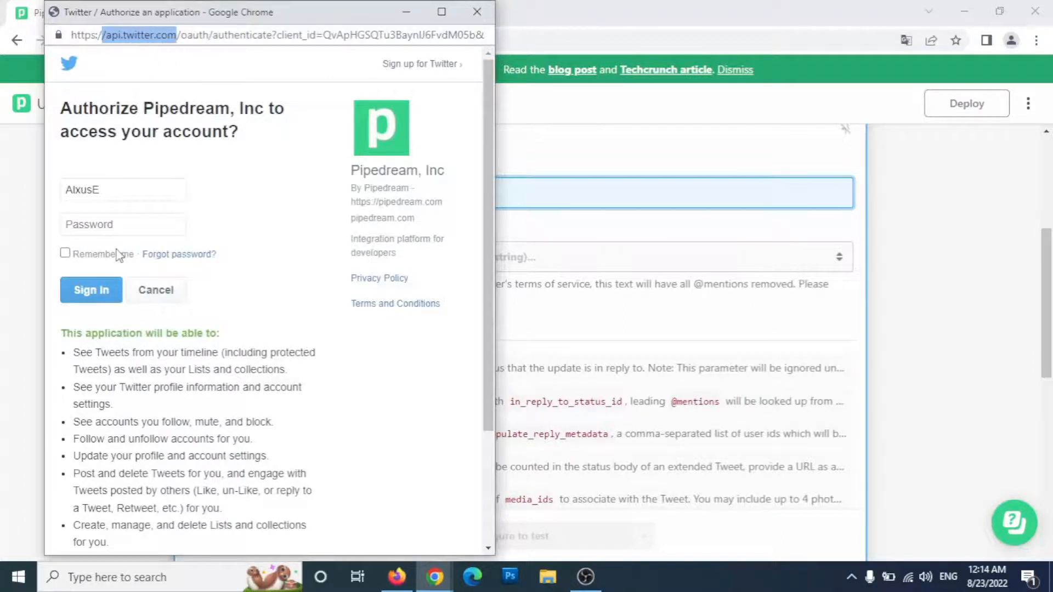
click(104, 224)
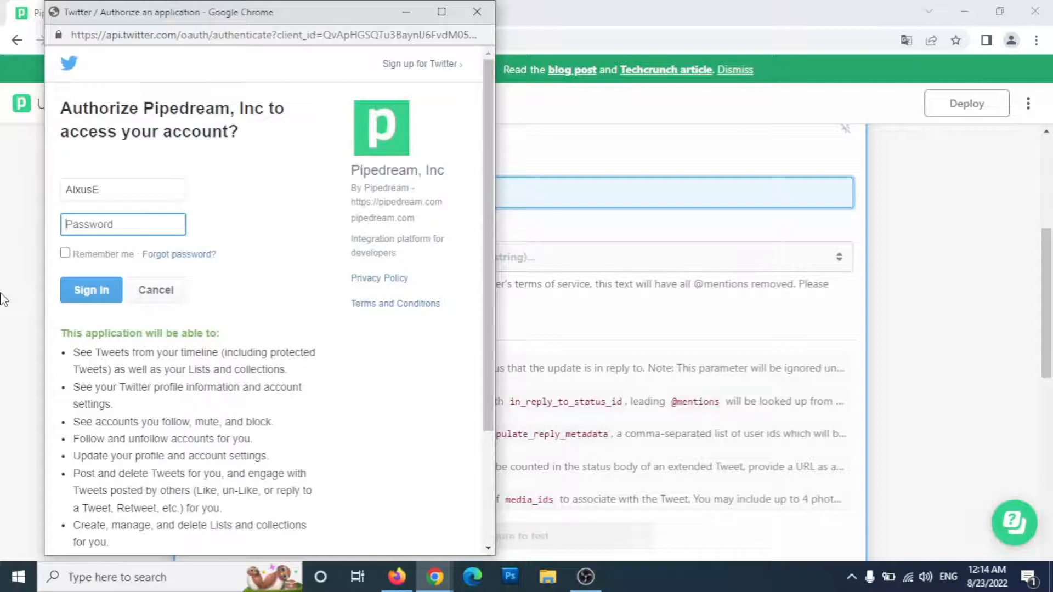
text(•)
click(92, 291)
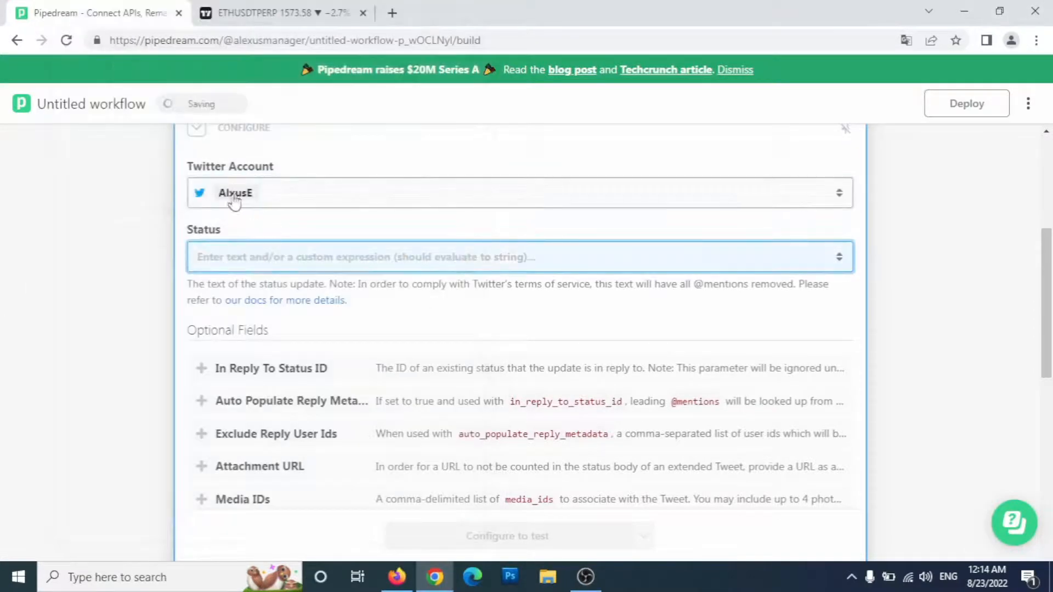
Step: Paste {{steps.trigger.event.body}} into Status and test the step, tweeting 'ETHUSDTPERP Crossing 1571.57'
right_click(259, 257)
click(305, 379)
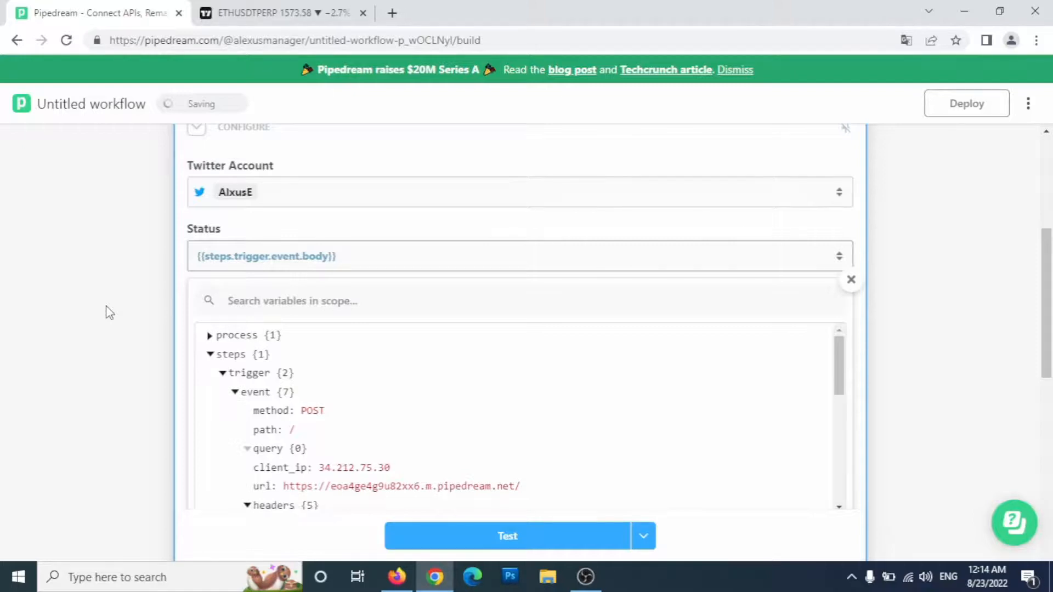
scroll(108, 310, down, 3)
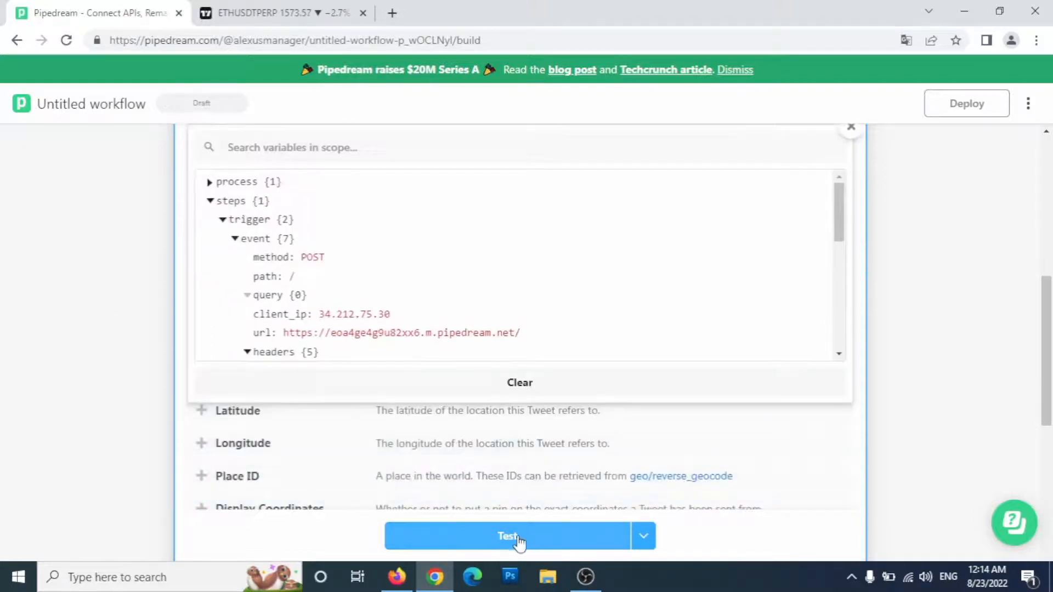
click(487, 540)
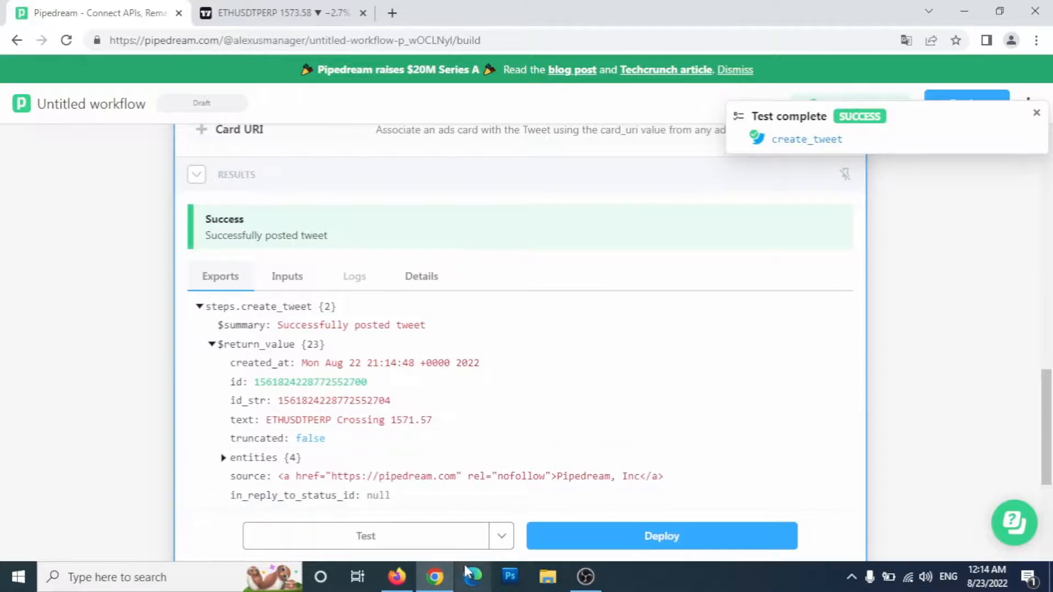
click(397, 577)
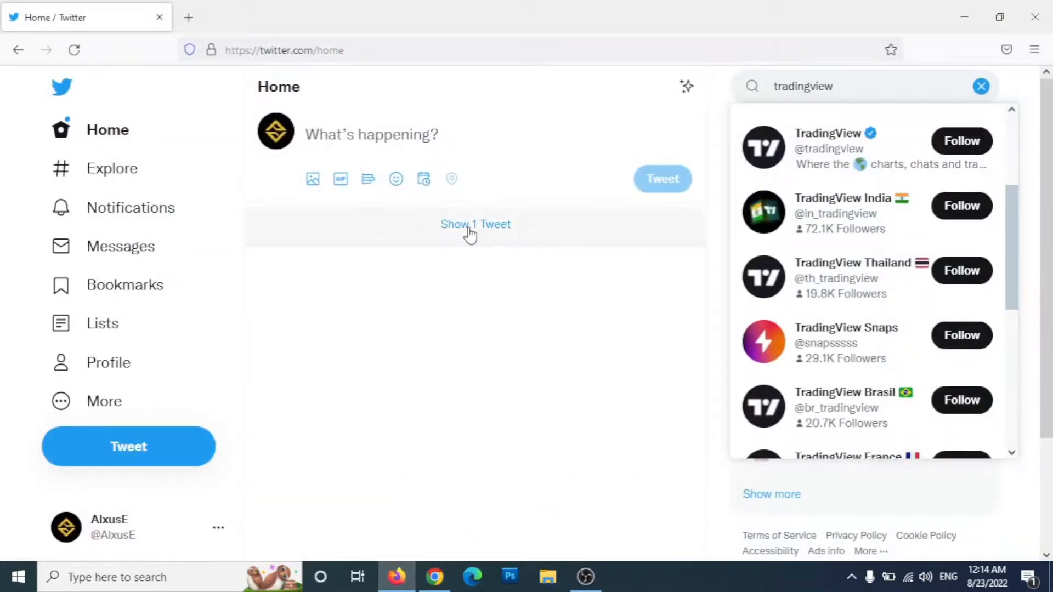
Step: Show the new ETHUSDTPERP Crossing 1571.57 tweet on the timeline, then return to Chrome
click(470, 234)
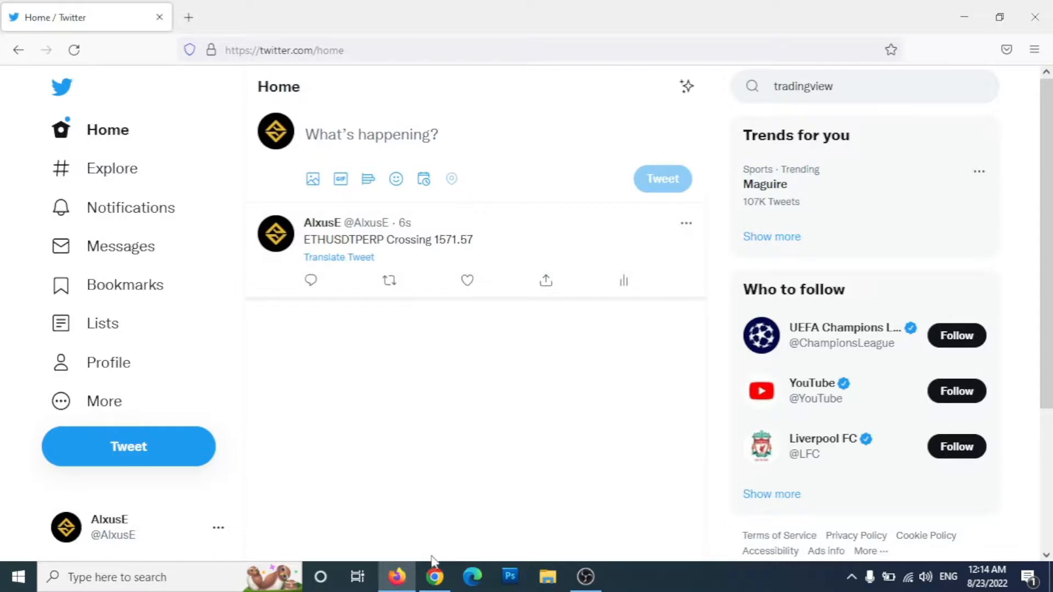
click(437, 580)
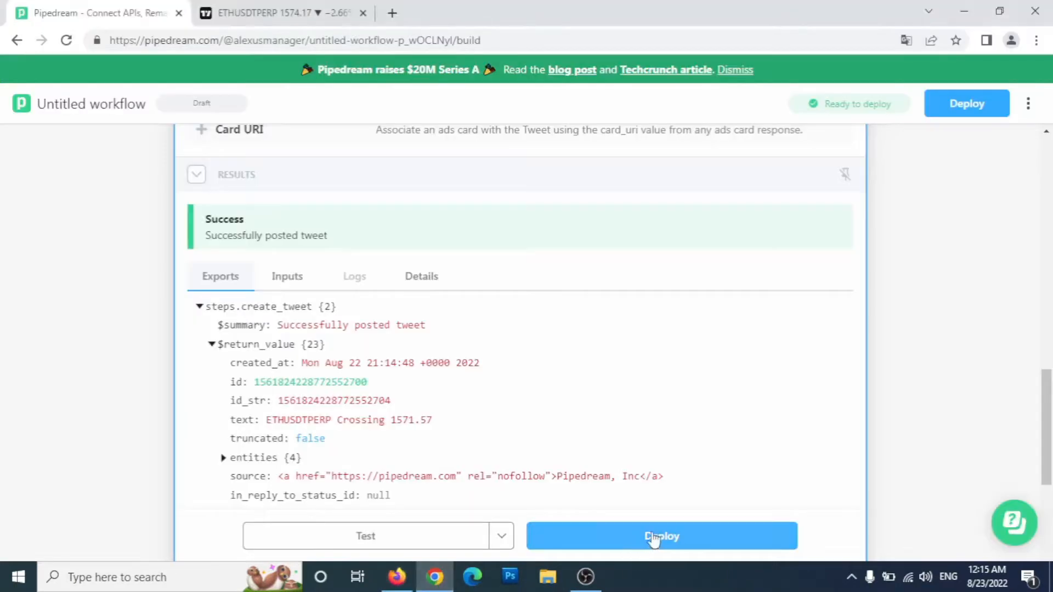
Step: Deploy the workflow, dismiss the Congrats dialog, and view the Workflows list
click(680, 545)
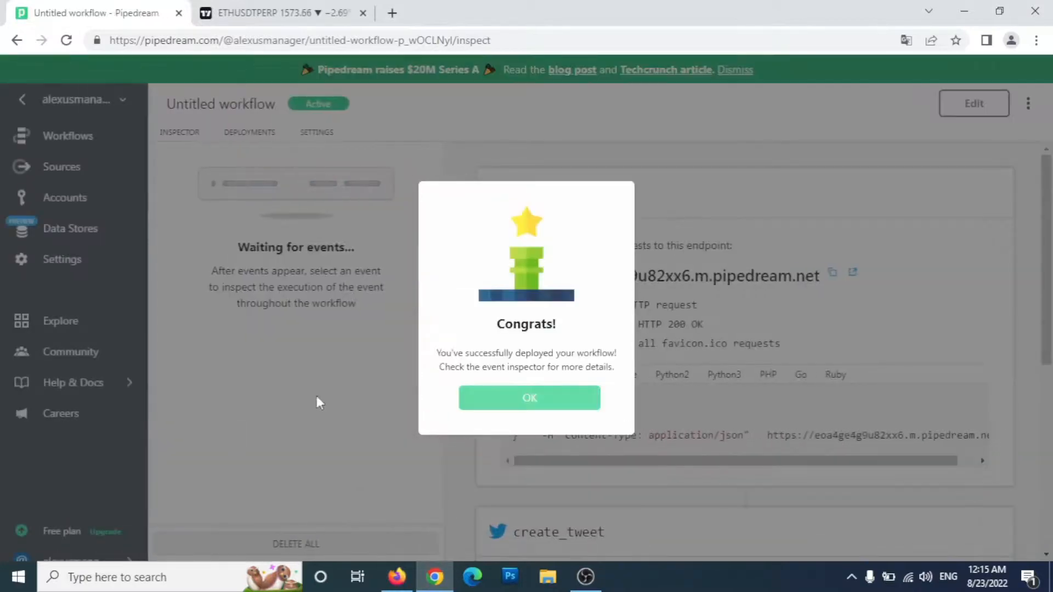
click(523, 405)
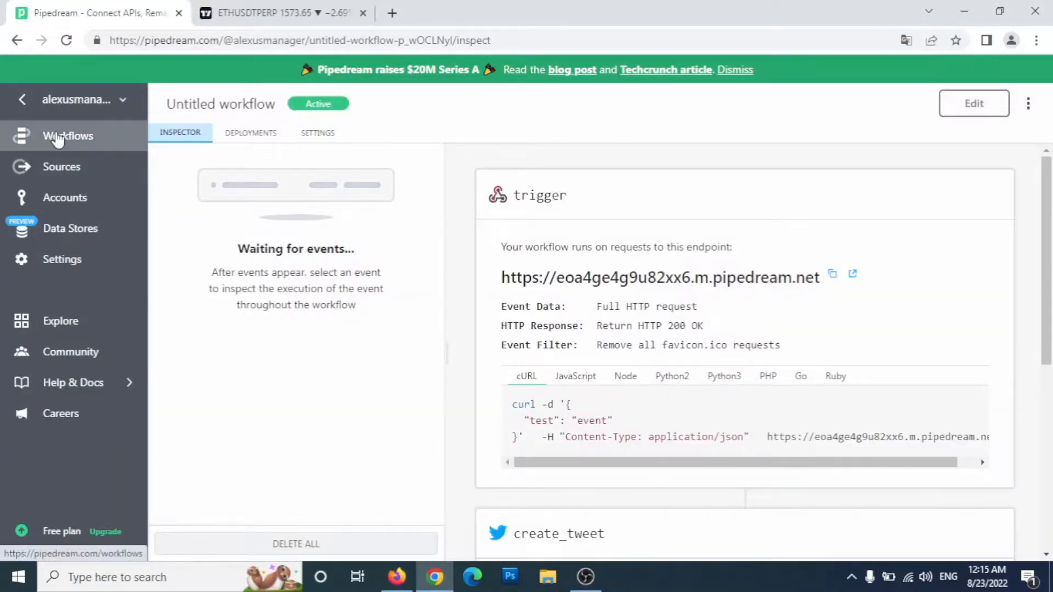
click(28, 140)
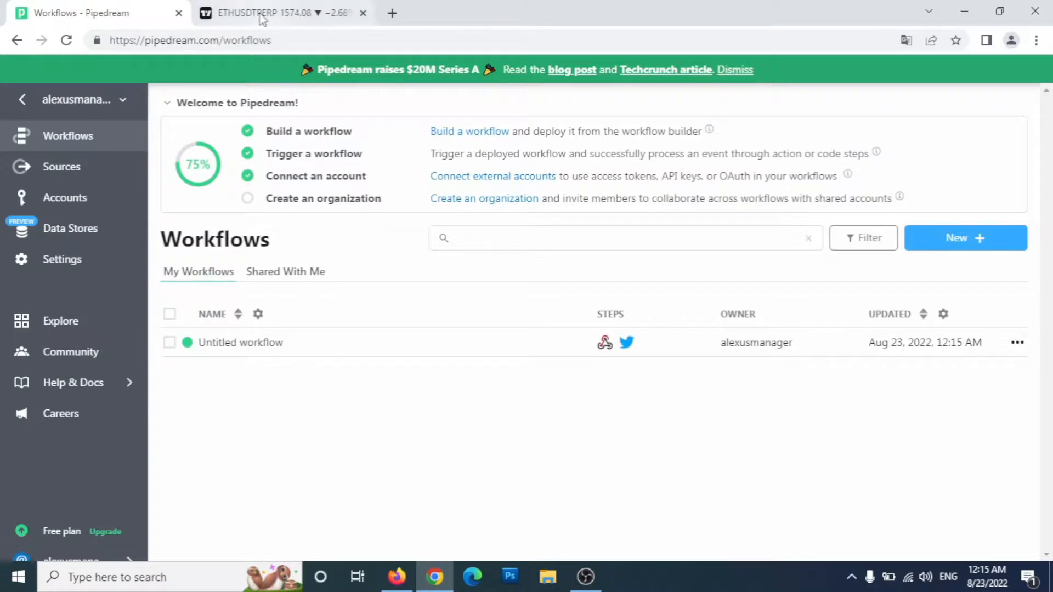
Step: Create a new ETHUSDTPERP crossing alert to the Pipedream webhook, adding 'test' to its message
click(277, 13)
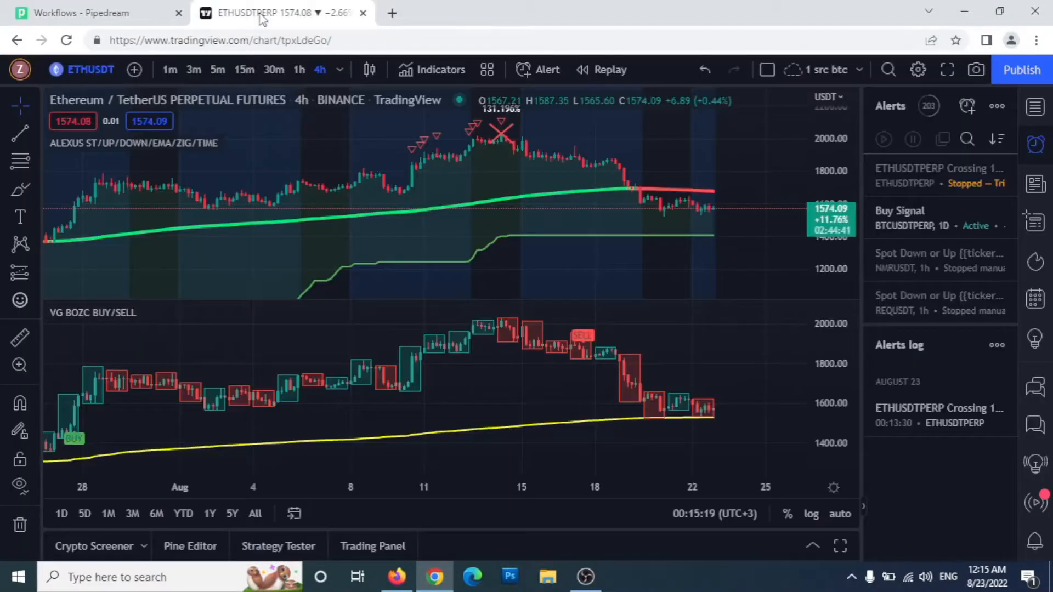
click(966, 106)
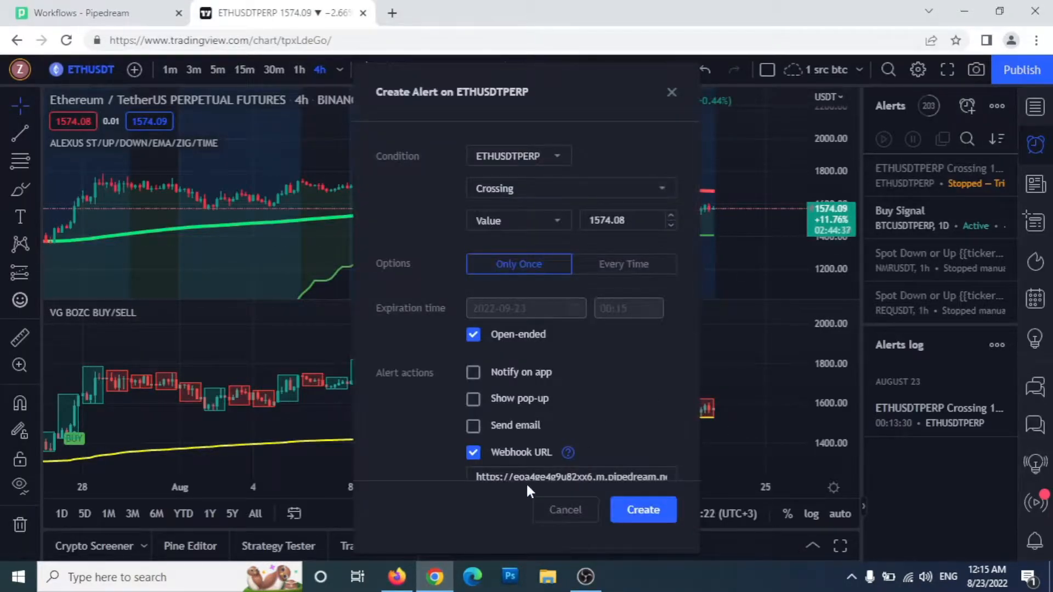
scroll(526, 482, down, 5)
click(644, 373)
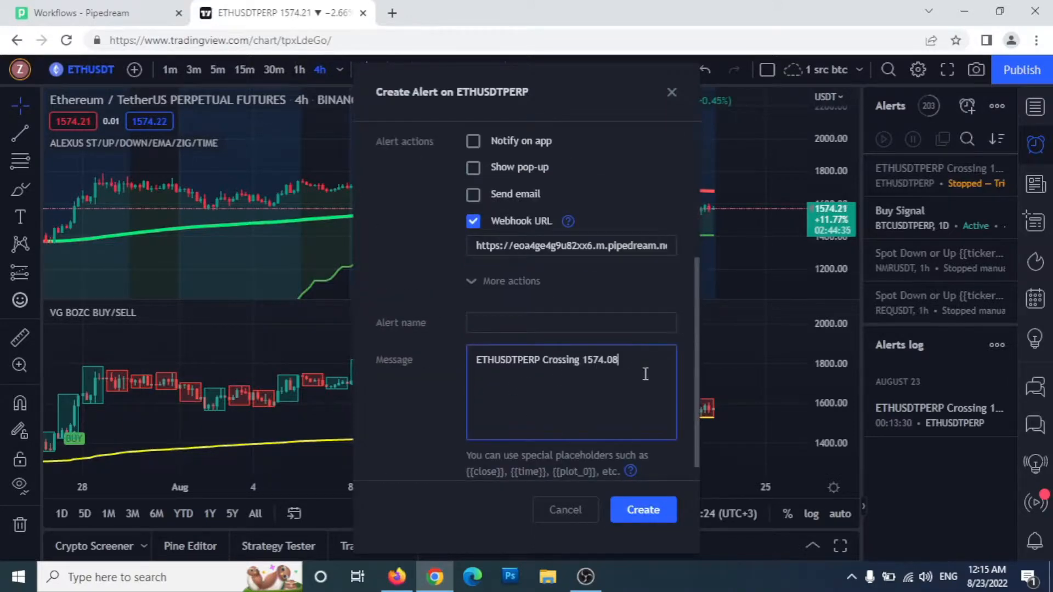
text(test)
key(Return)
click(661, 511)
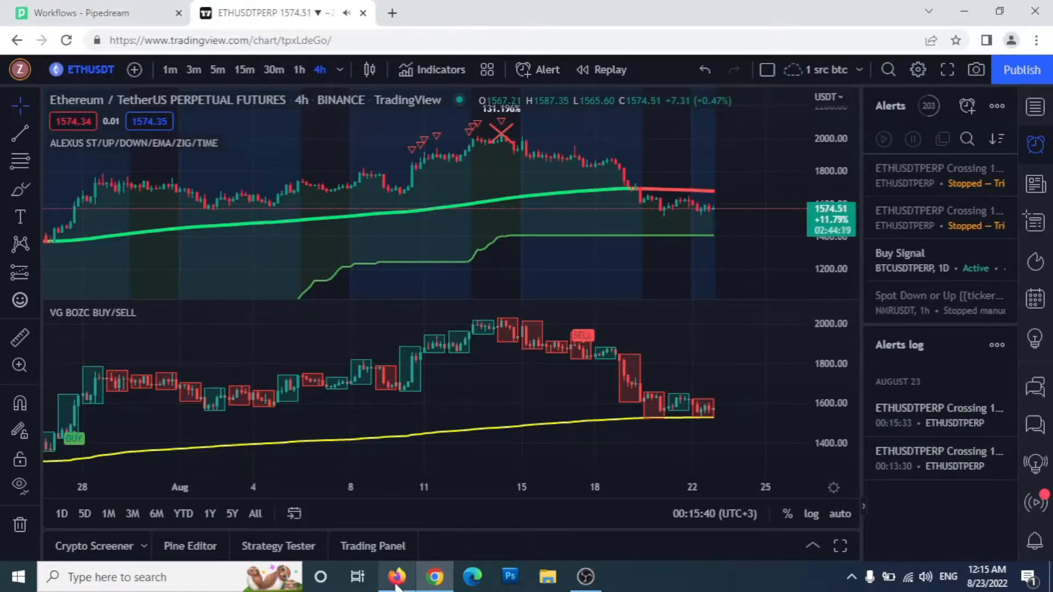
Step: Load the 'ETHUSDTPERP Crossing 1574.08 test' tweet on Twitter, then minimize both browser windows
click(397, 579)
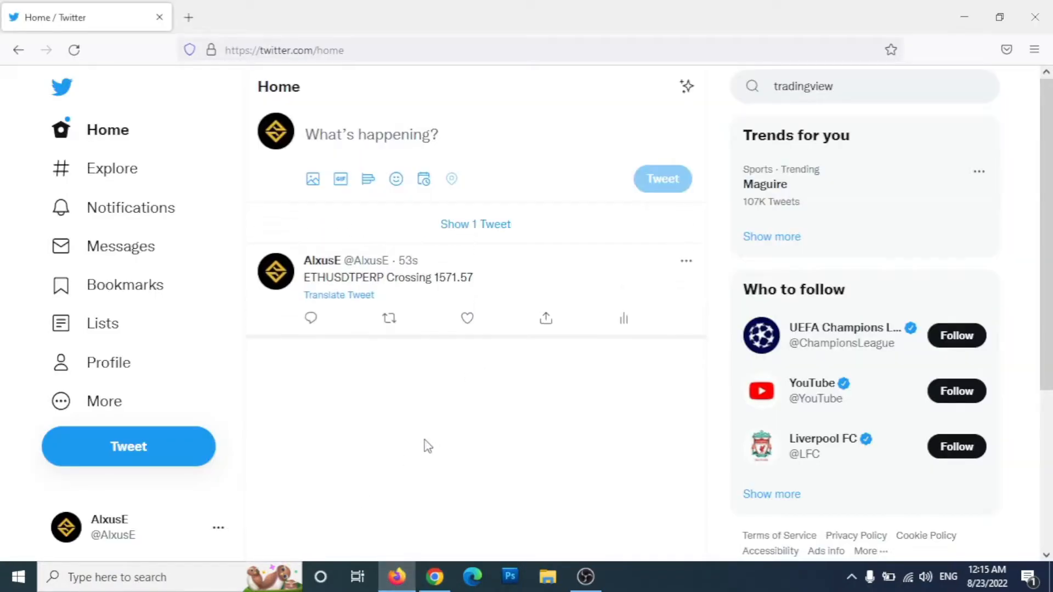
click(468, 224)
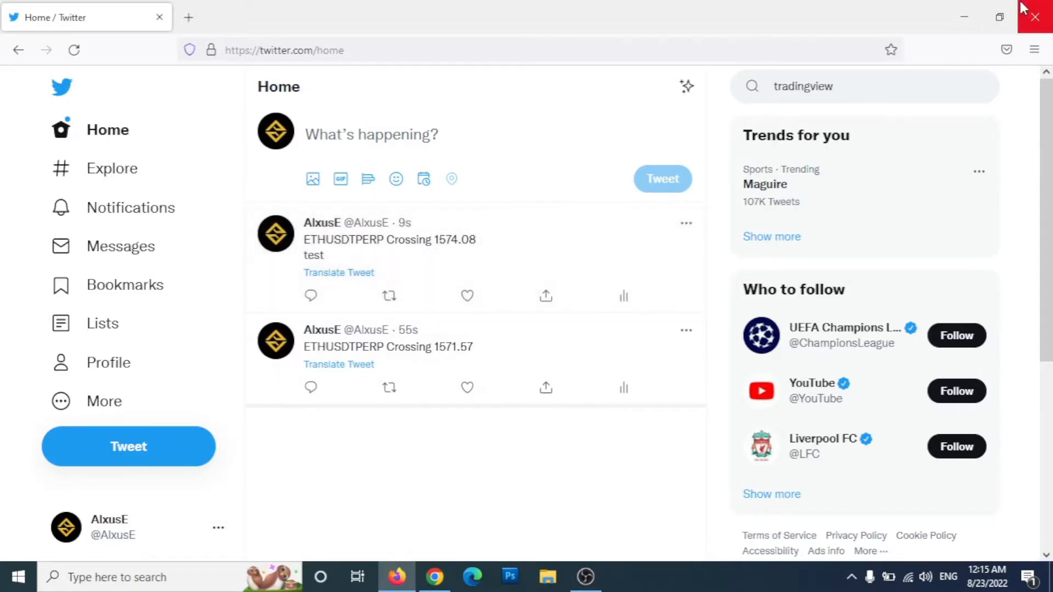
click(964, 15)
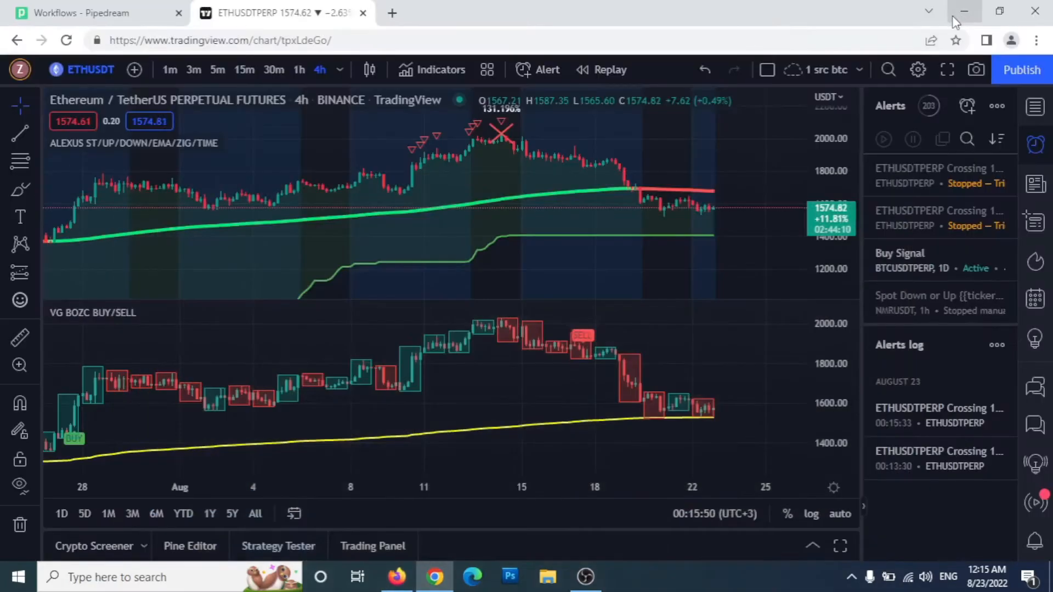
click(963, 13)
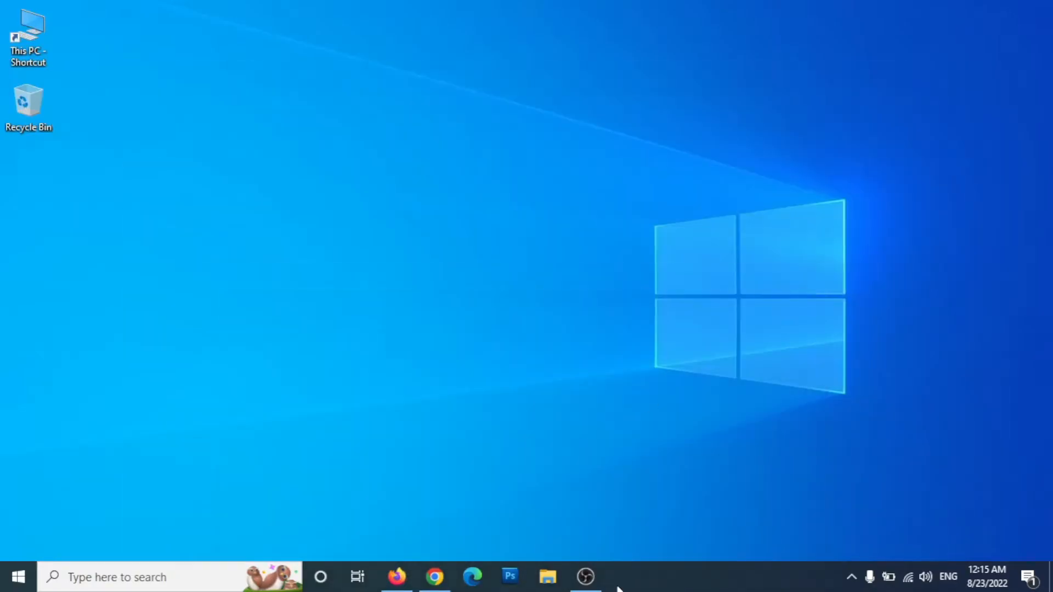